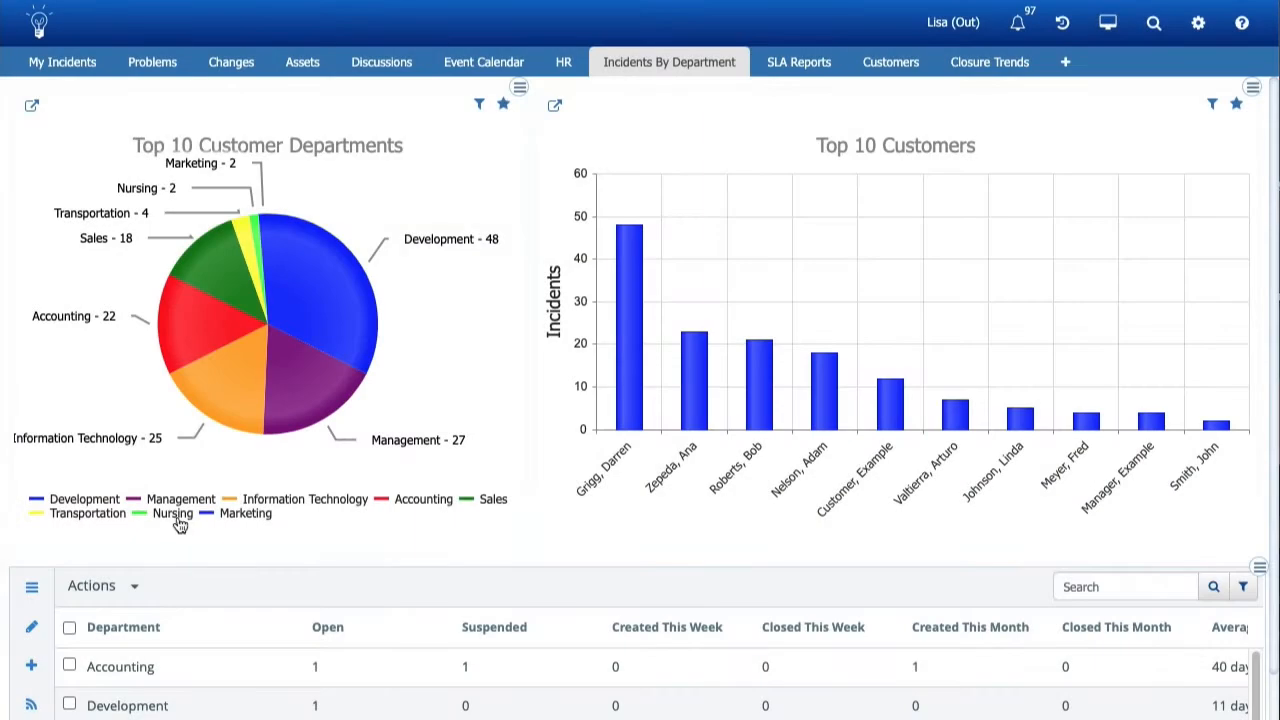
# Hide the Nursing slice in the Top 10 Customer Departments chart and drill into the fourth customer's bar in the Top 10 Customers chart
pyautogui.click(172, 514)
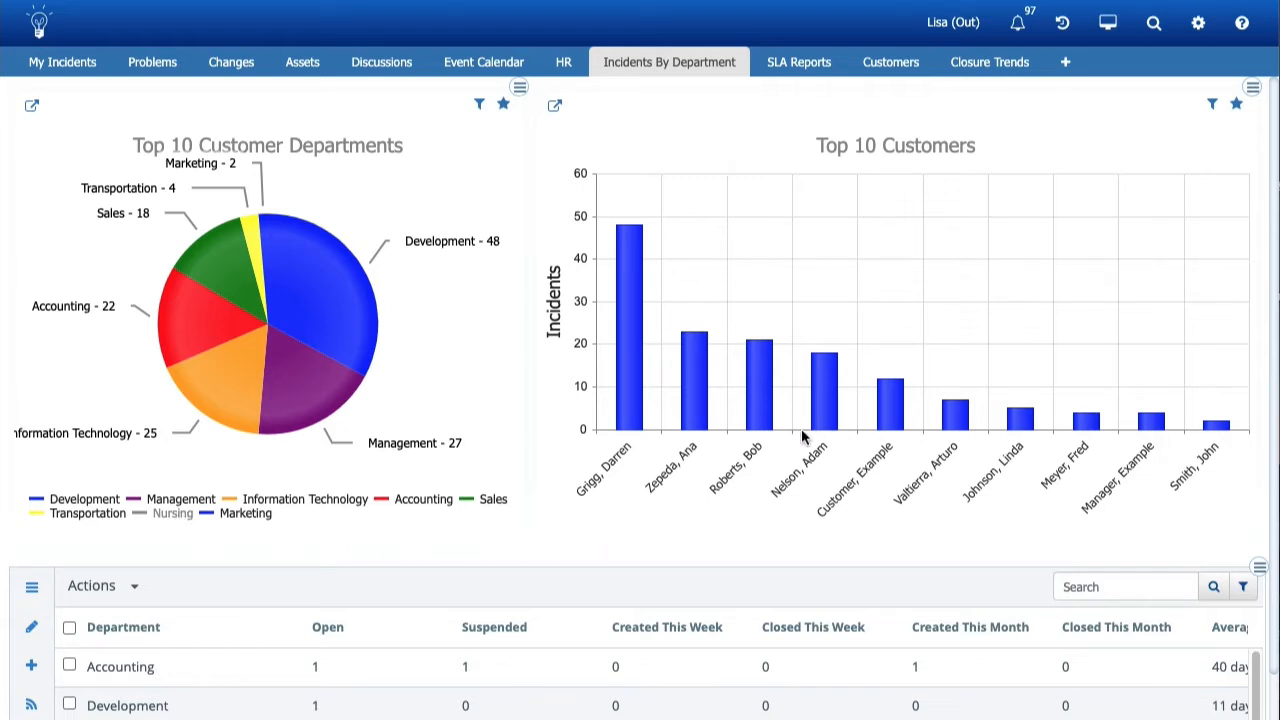
pyautogui.moveTo(824, 413)
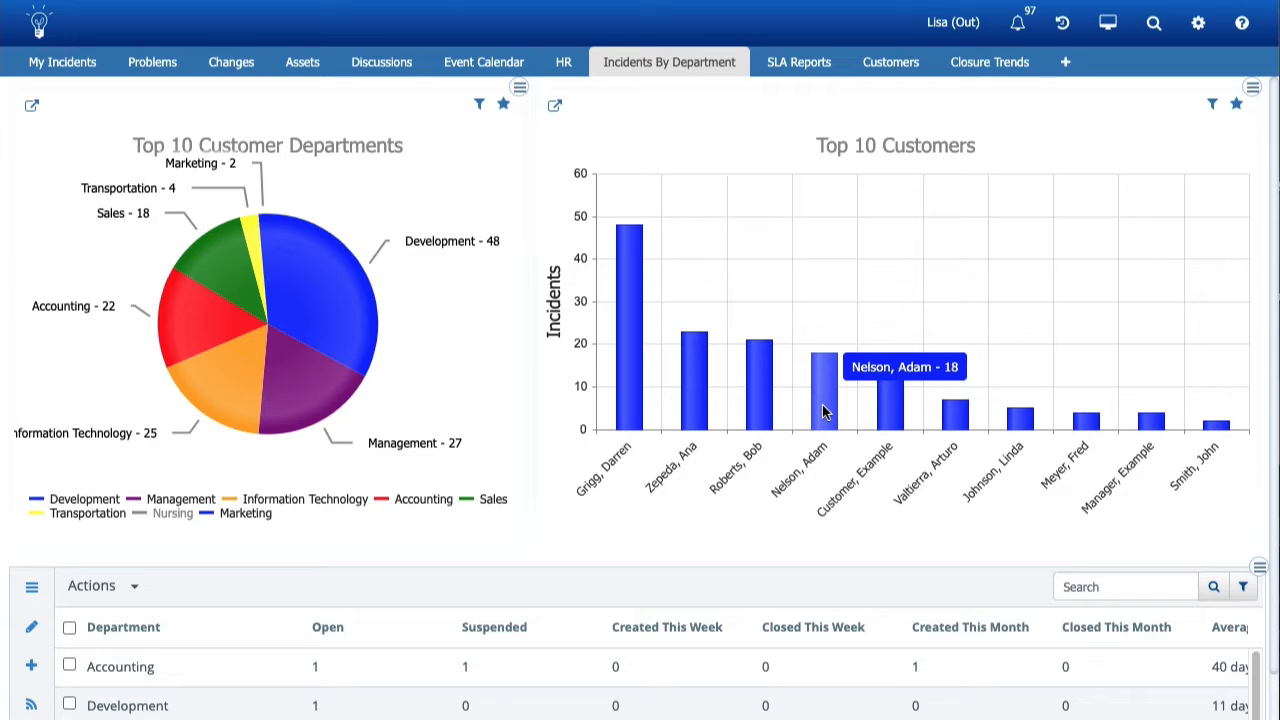
pyautogui.click(822, 408)
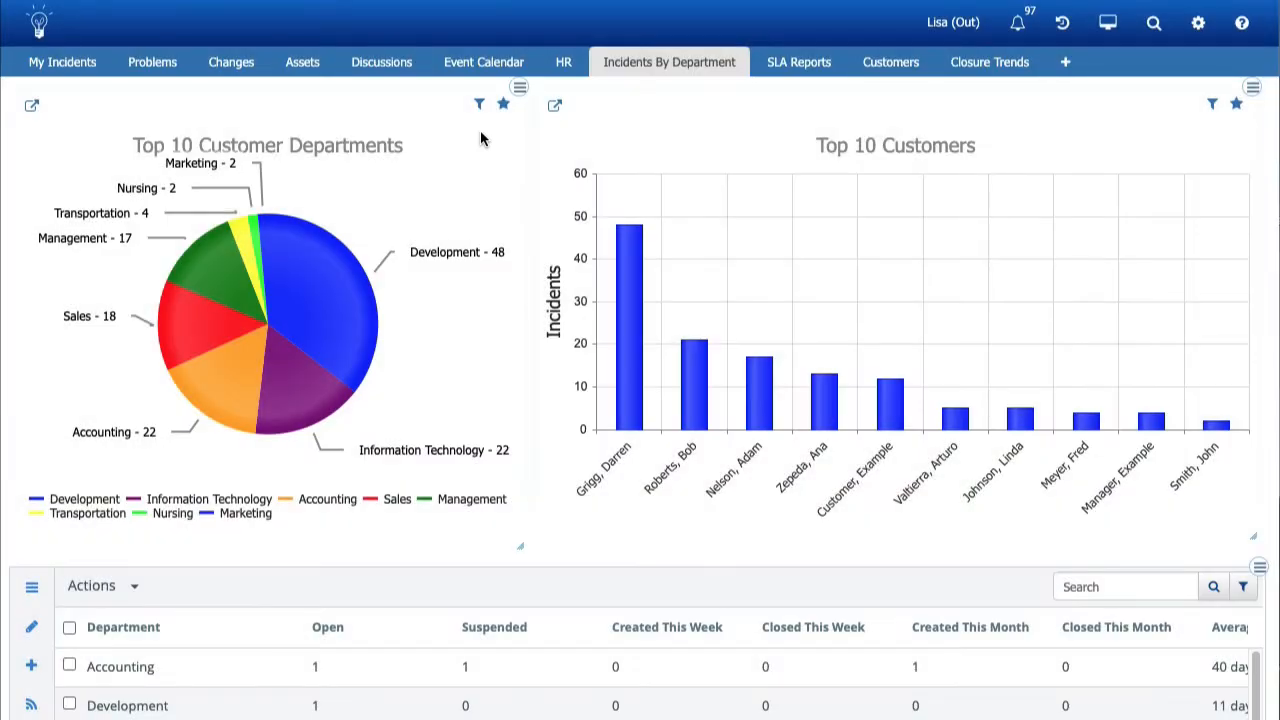
# Filter the Top 10 Customer Departments chart to incidents whose Status is Open
pyautogui.click(479, 104)
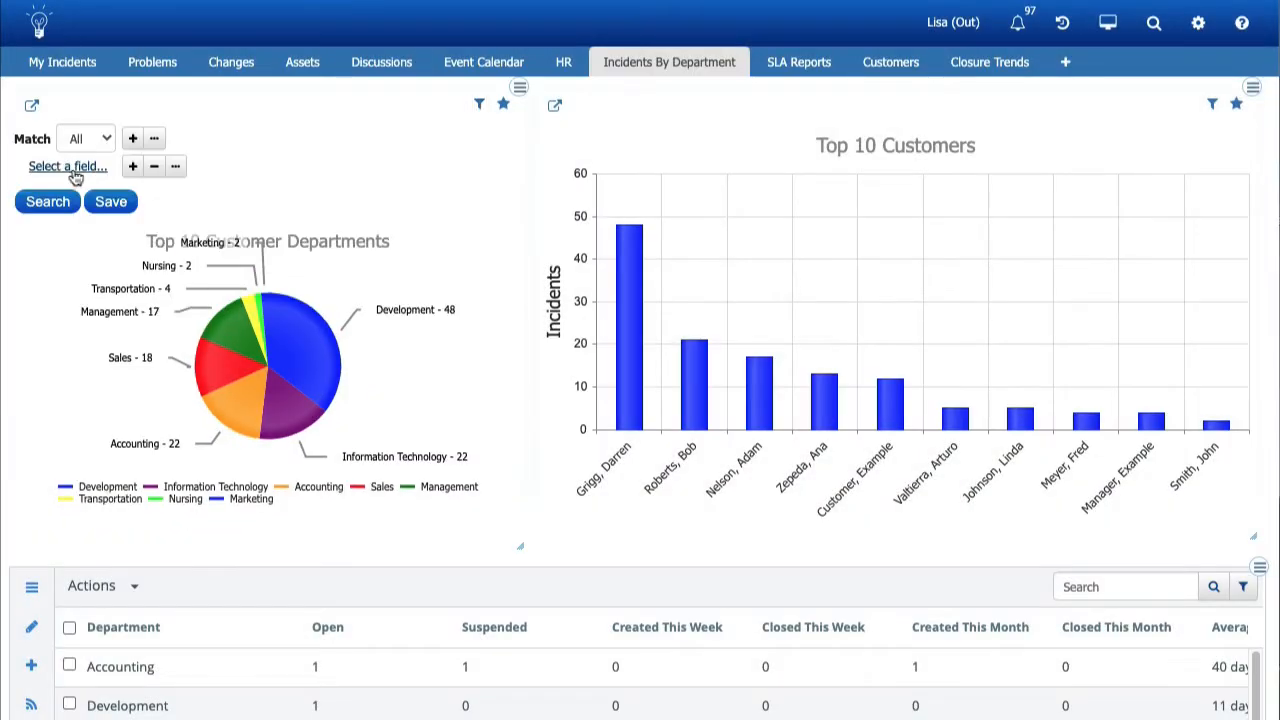
pyautogui.click(70, 168)
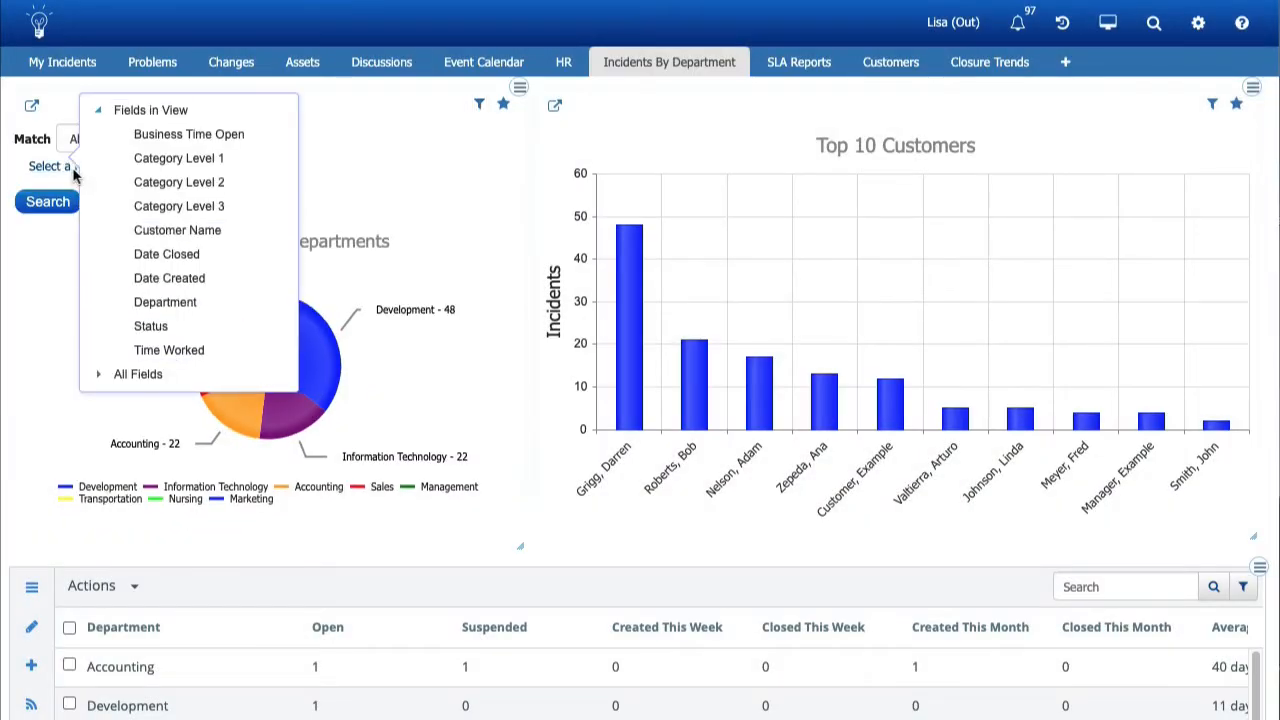
pyautogui.click(150, 326)
pyautogui.click(165, 222)
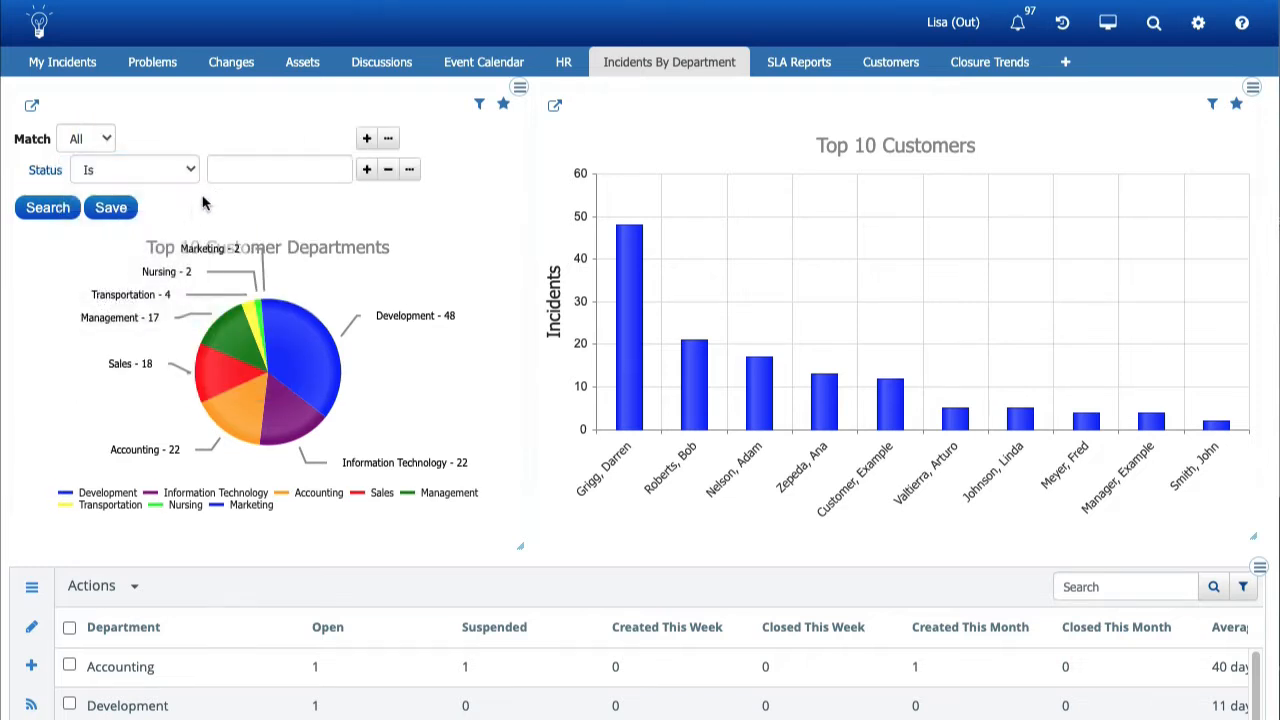
pyautogui.click(259, 170)
pyautogui.write('Open')
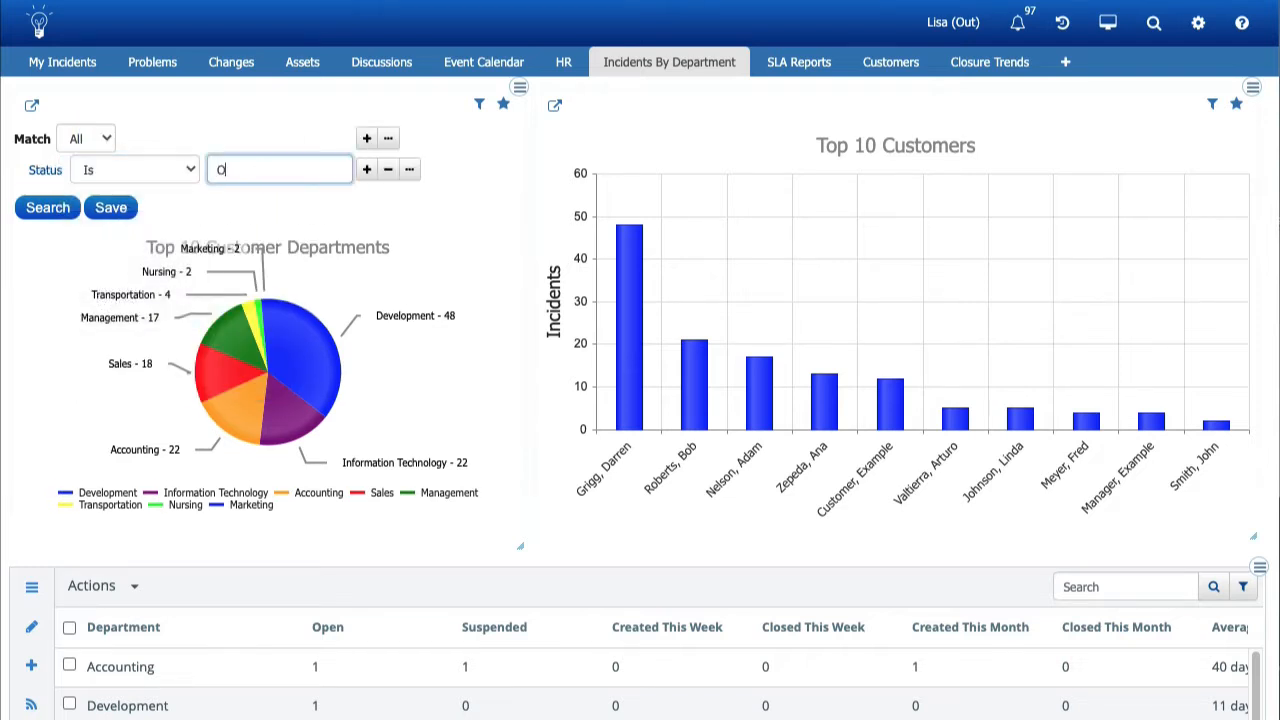
pyautogui.click(52, 222)
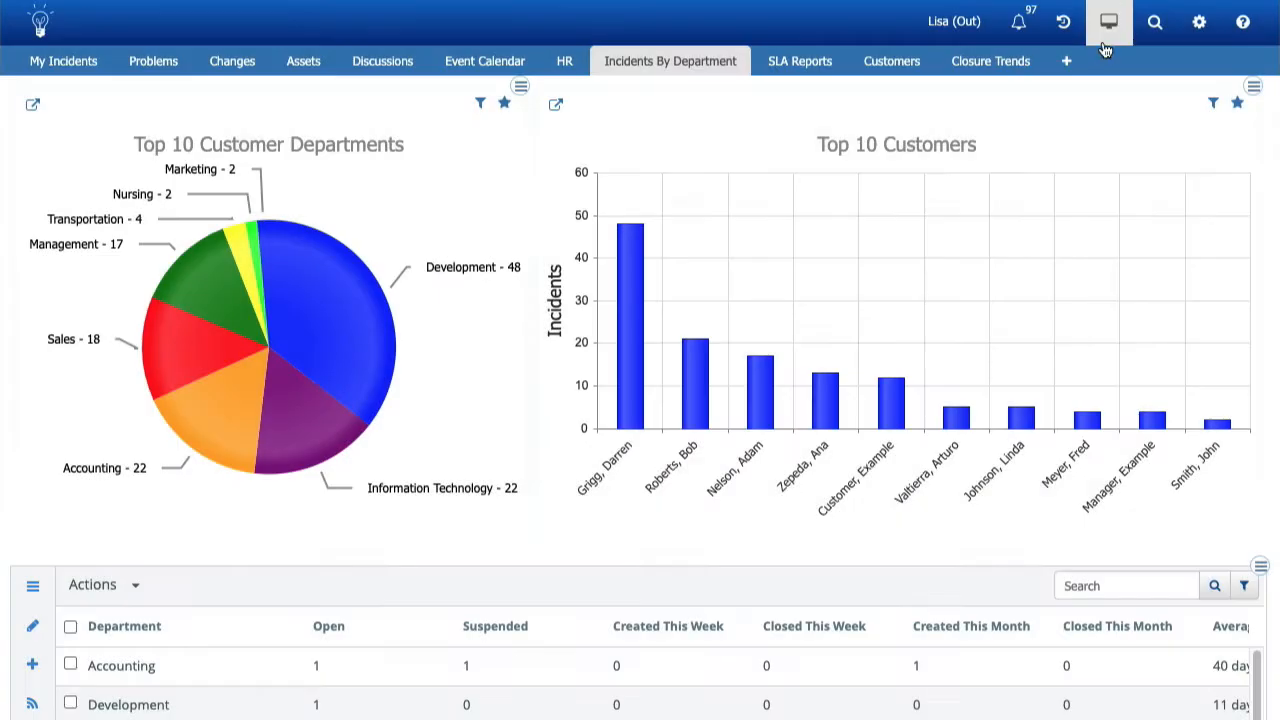
# Open the Content Manager and start creating a Rep Chart
pyautogui.click(1106, 40)
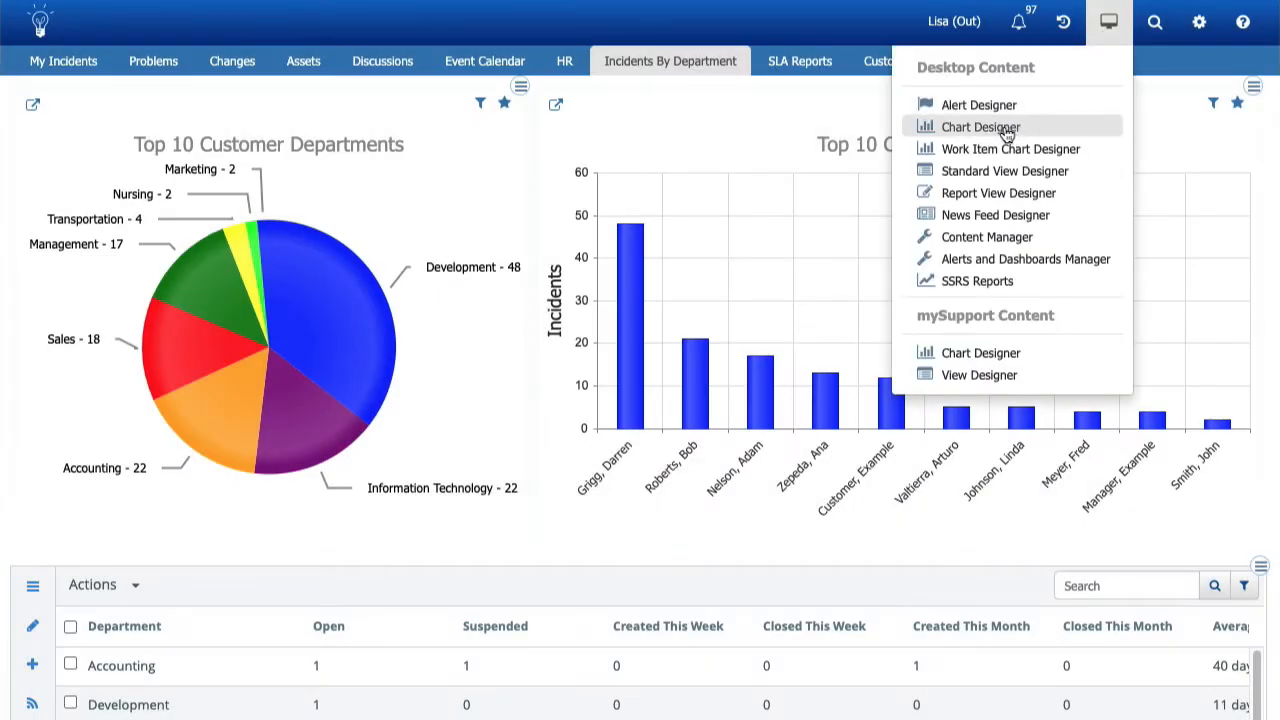
pyautogui.click(1006, 241)
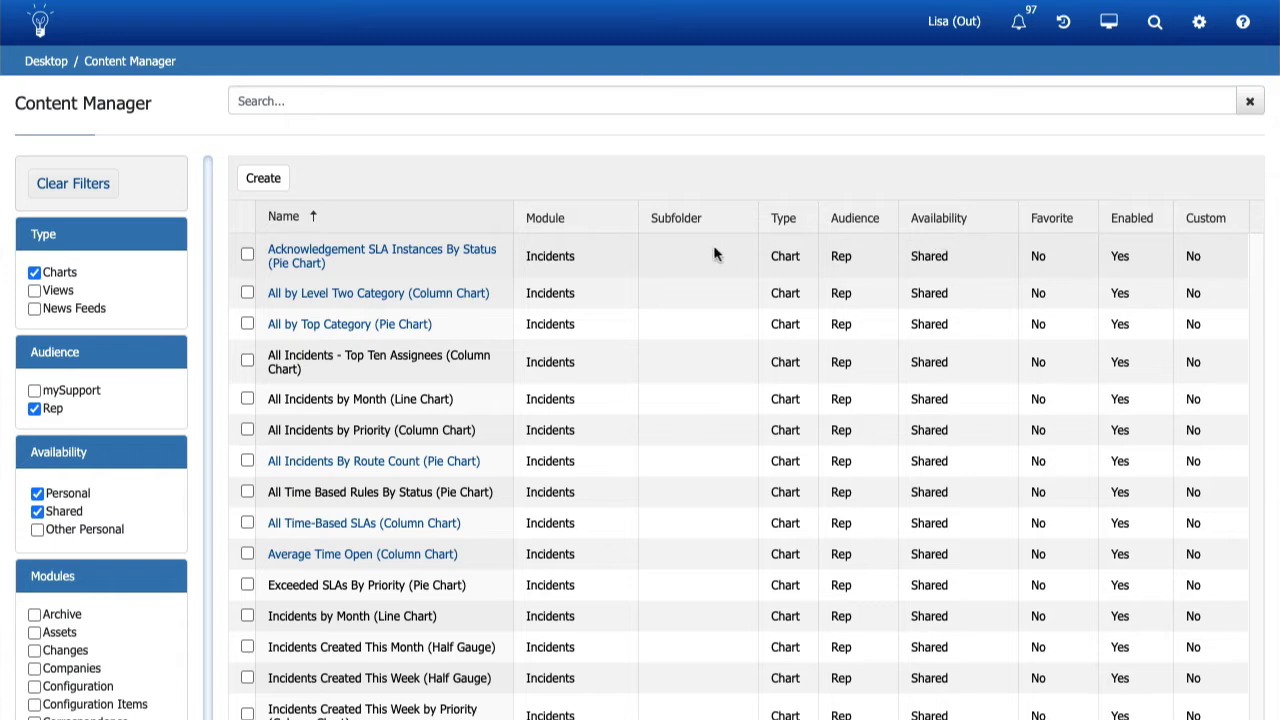
pyautogui.click(269, 186)
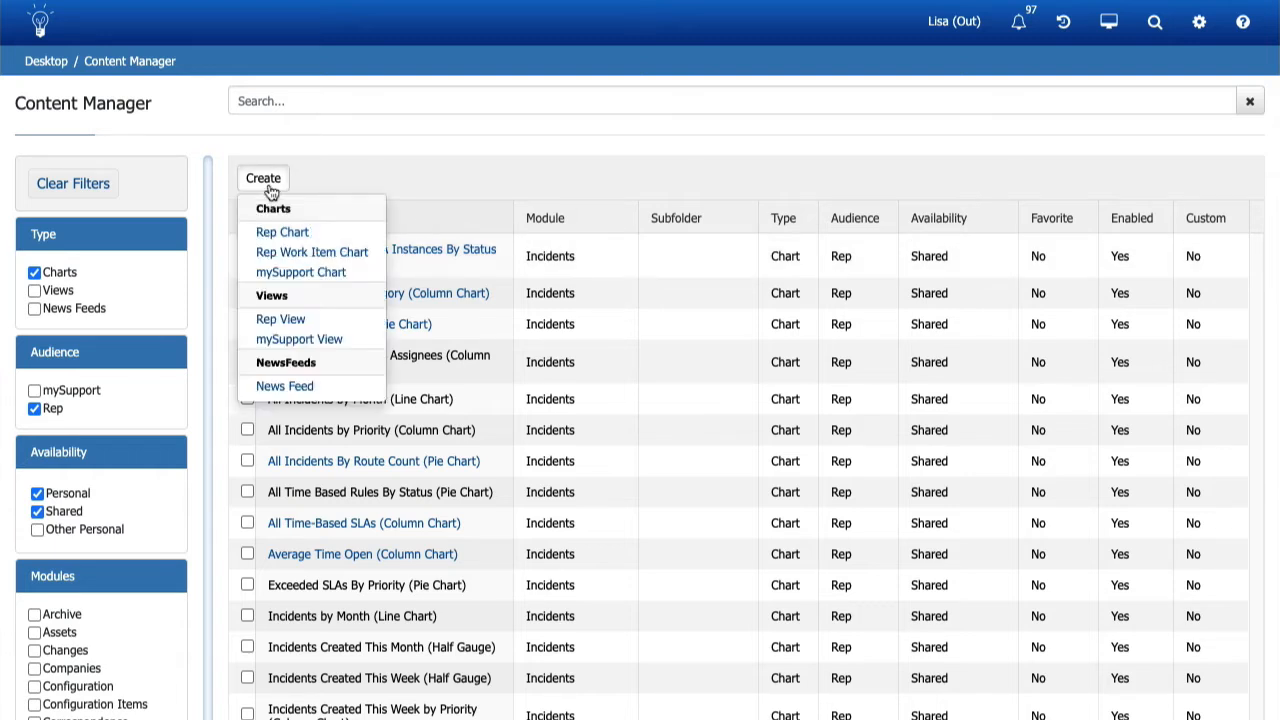
pyautogui.click(282, 234)
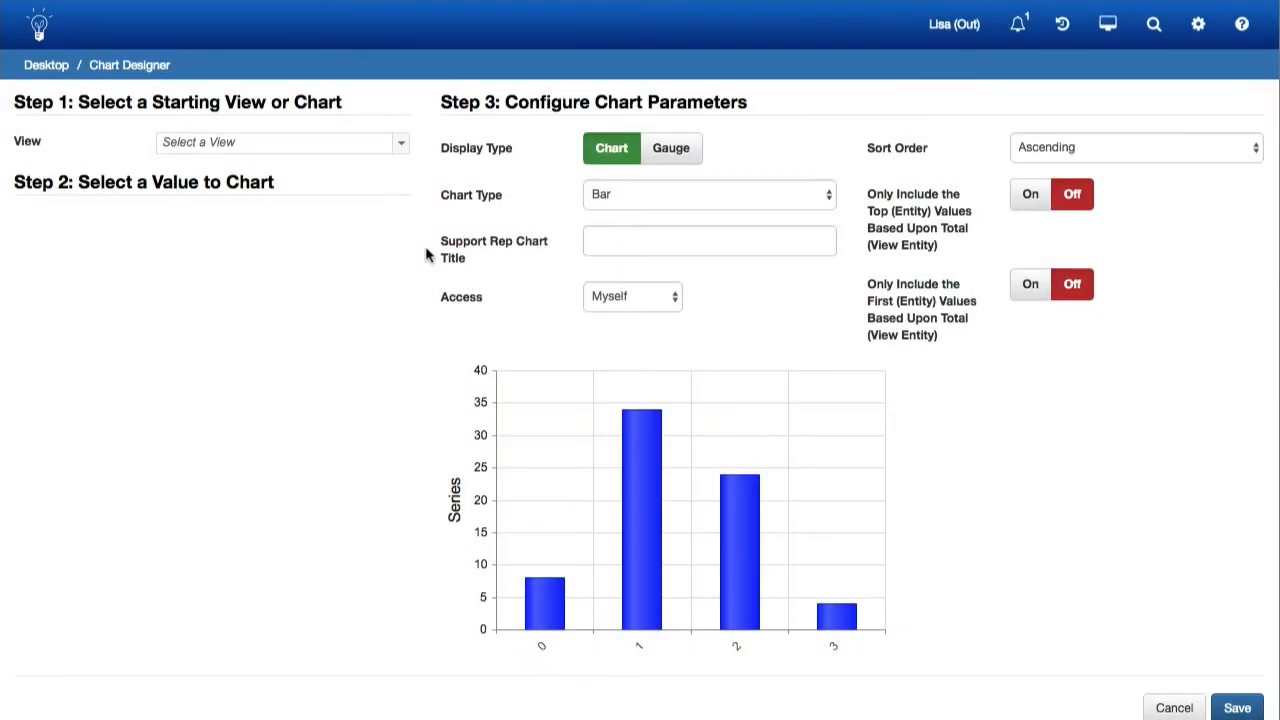
# Choose Open Incidents by Group from the Incidents folder of My Views as the chart's starting view
pyautogui.click(404, 150)
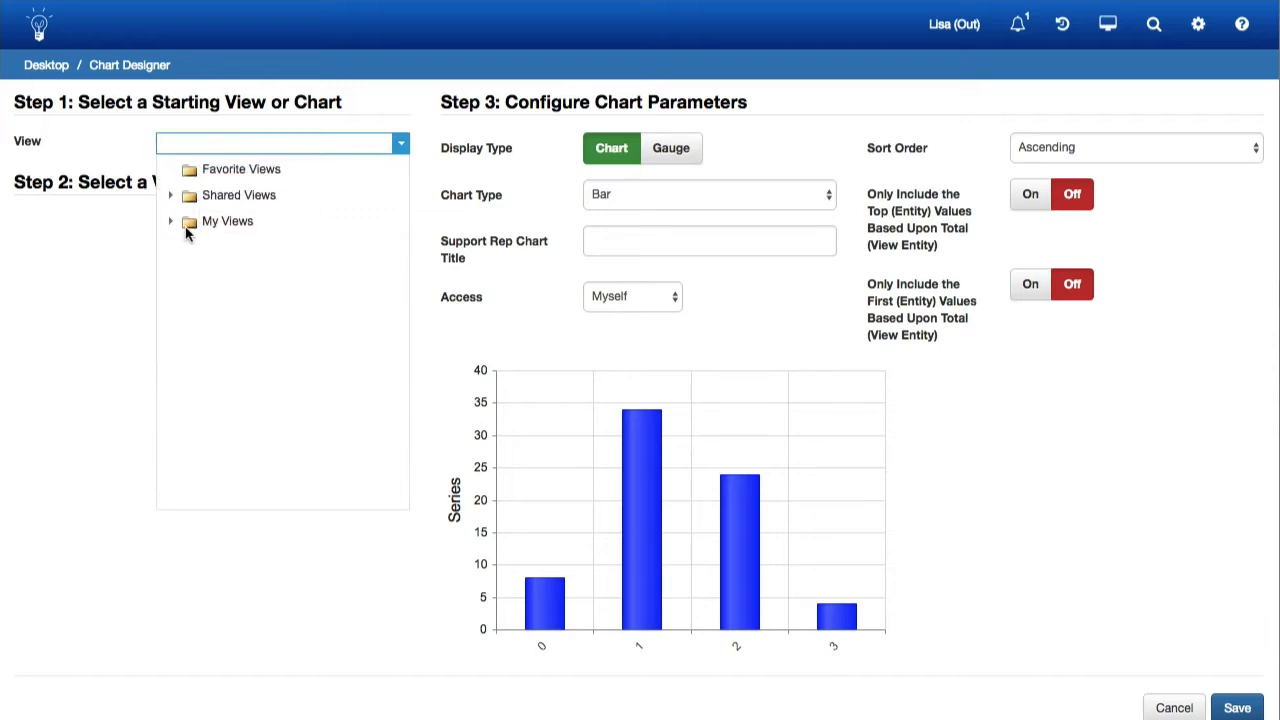
pyautogui.click(171, 223)
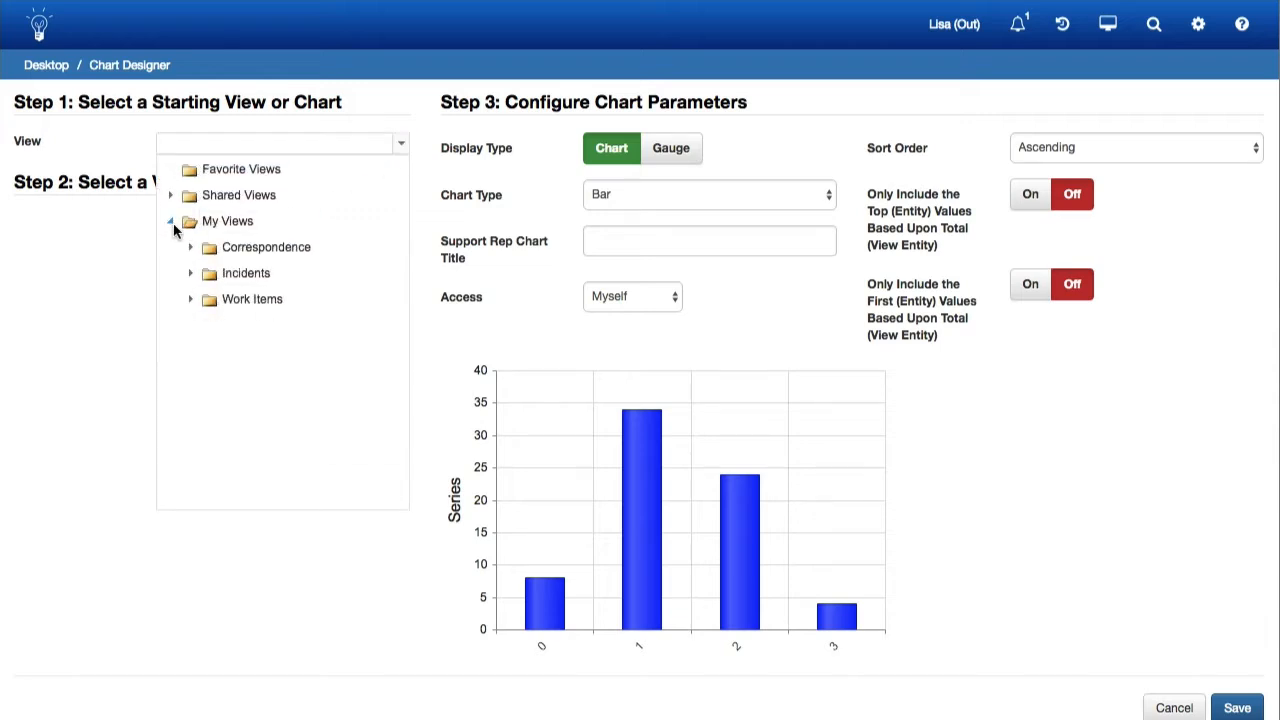
pyautogui.click(191, 274)
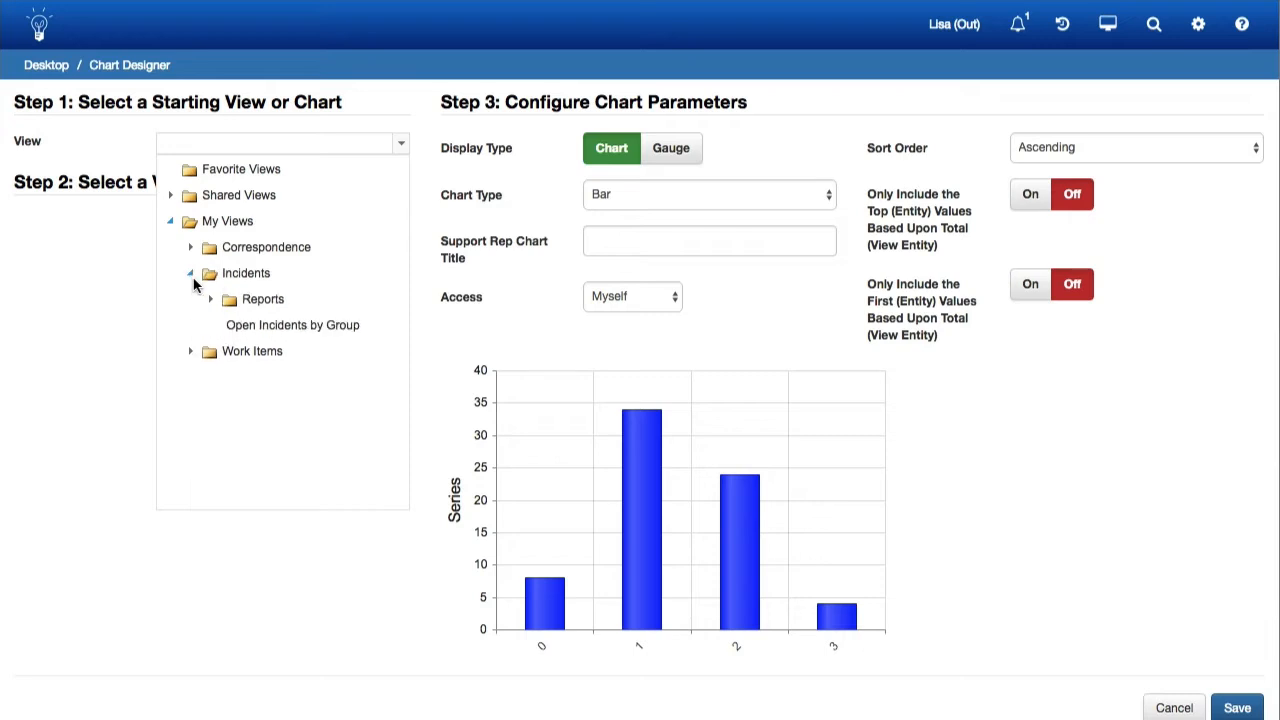
pyautogui.click(243, 325)
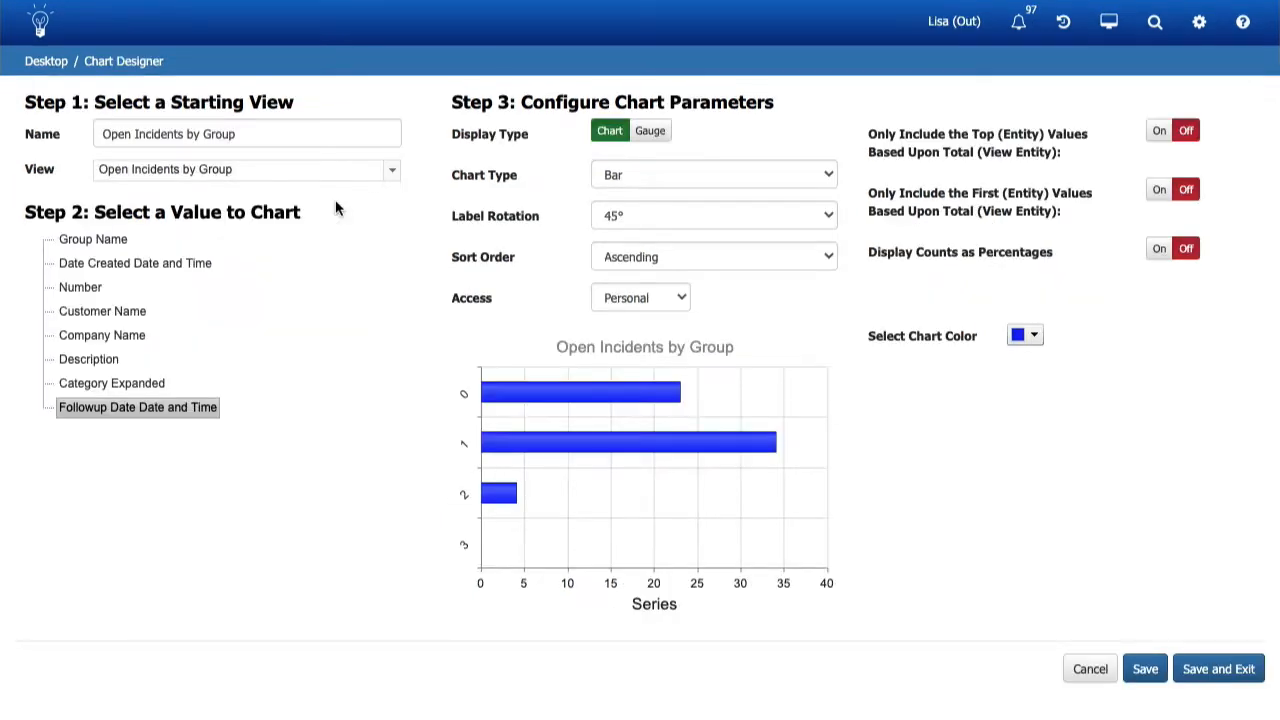
# Select Group Name as the value to chart and set the chart type to Pie
pyautogui.click(126, 242)
pyautogui.click(113, 245)
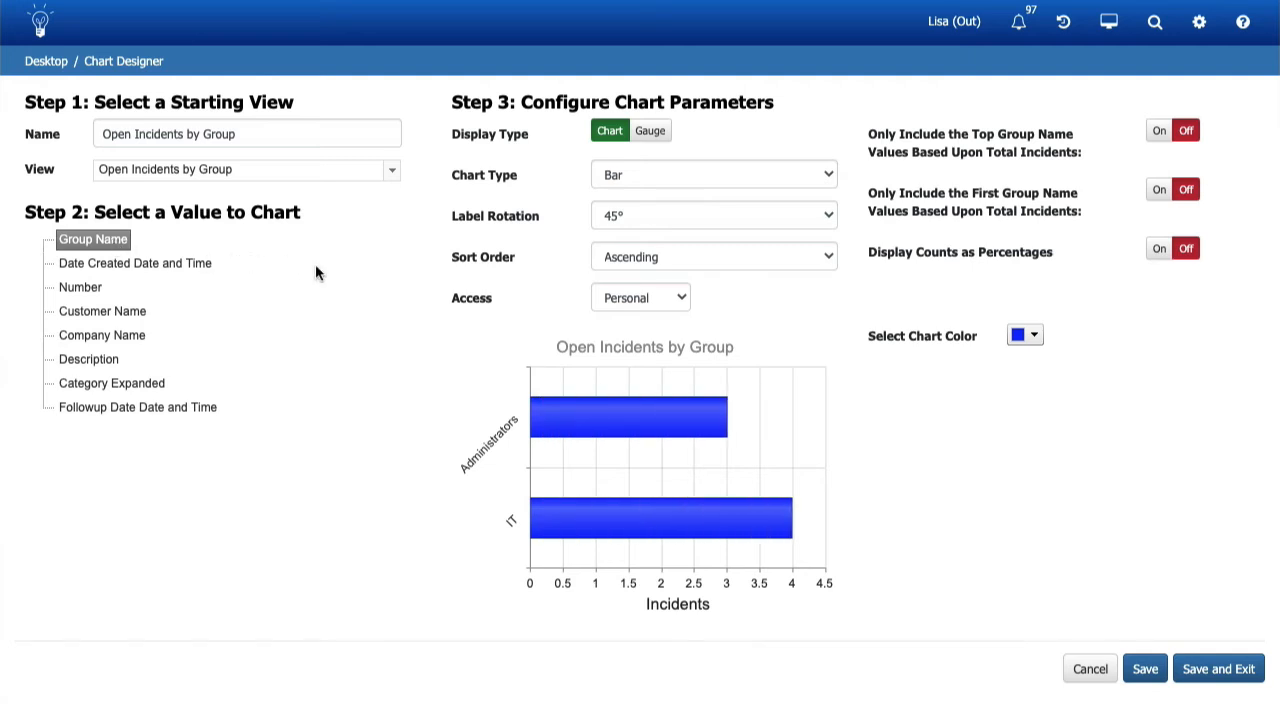
pyautogui.click(632, 175)
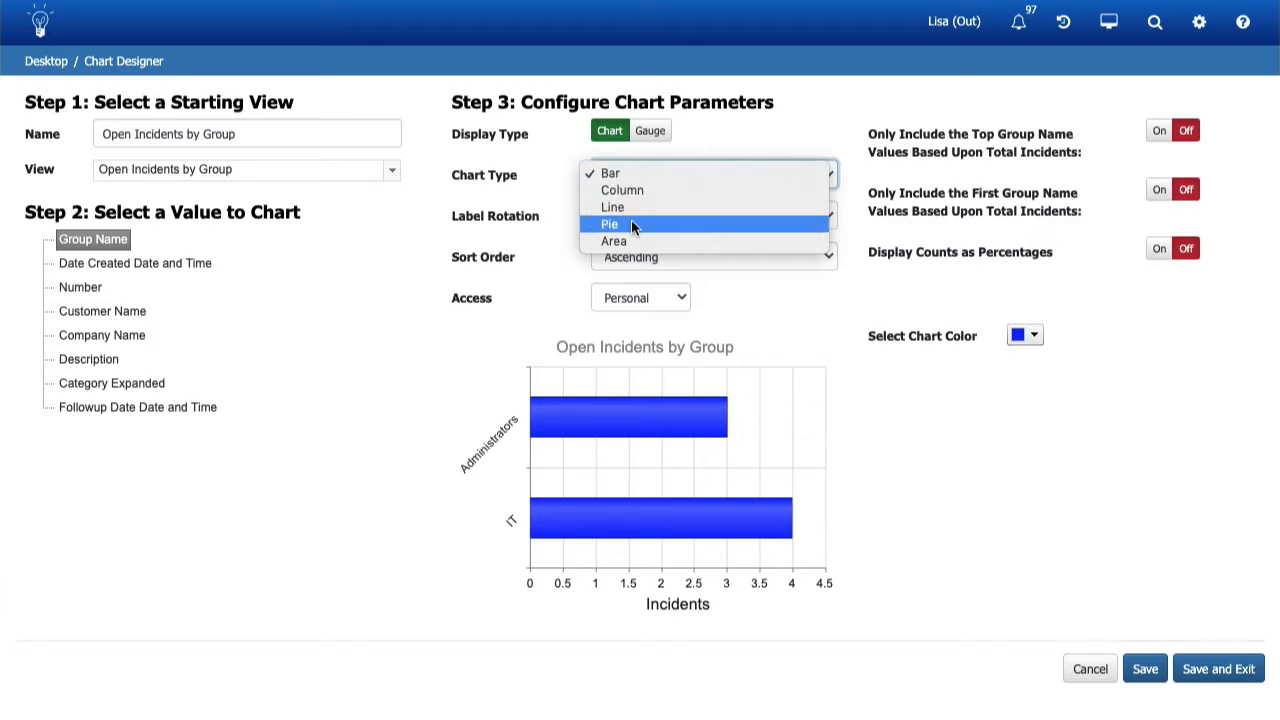
pyautogui.click(631, 224)
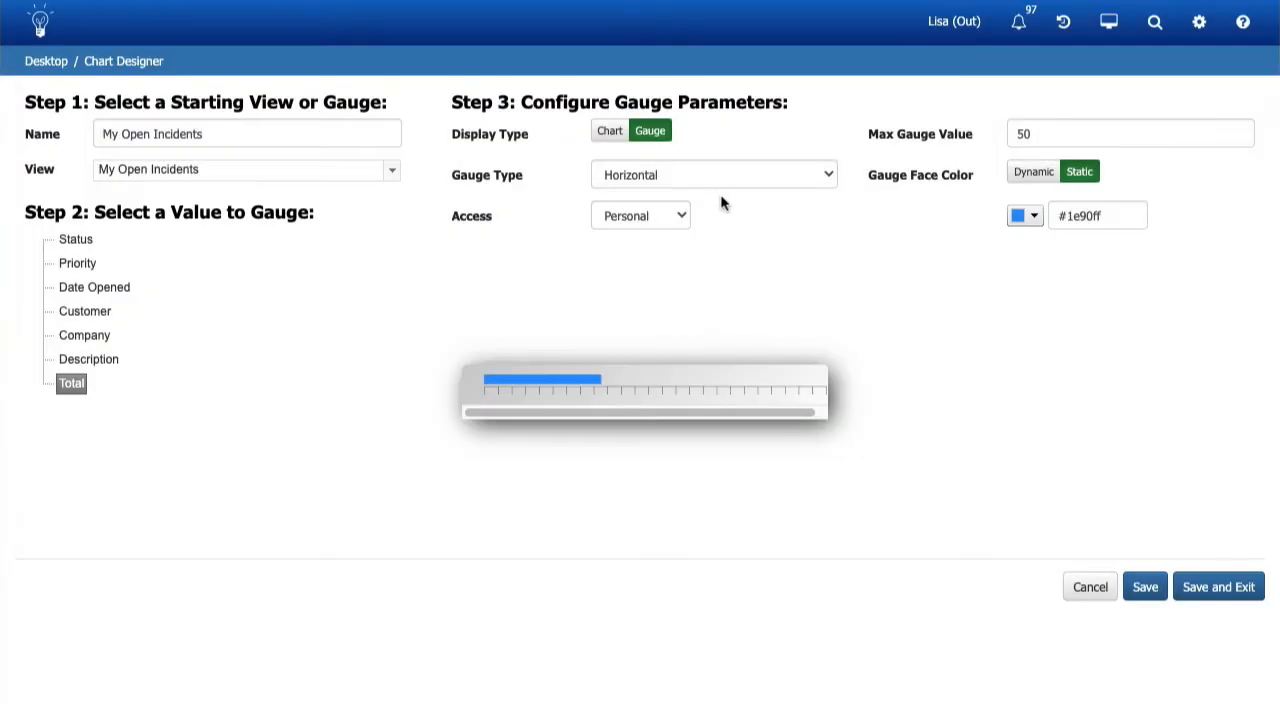
# Set the gauge type of the My Open Incidents gauge to Vertical
pyautogui.click(725, 178)
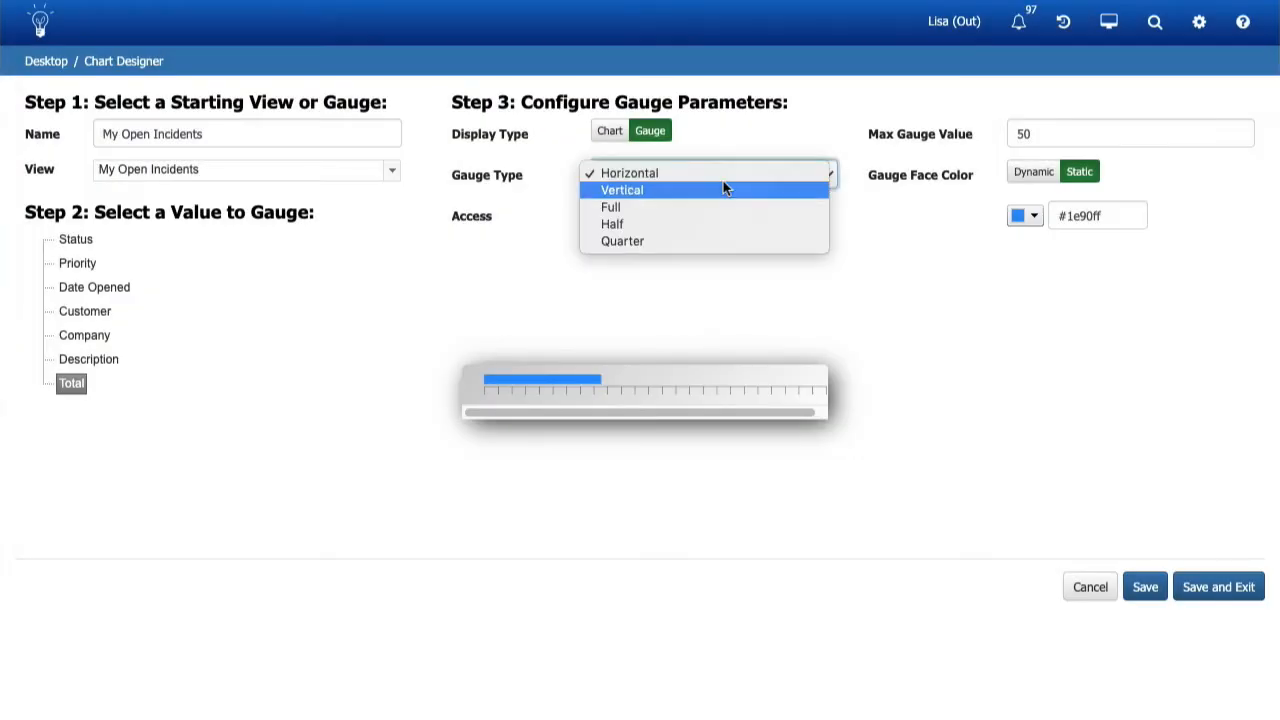
pyautogui.click(723, 190)
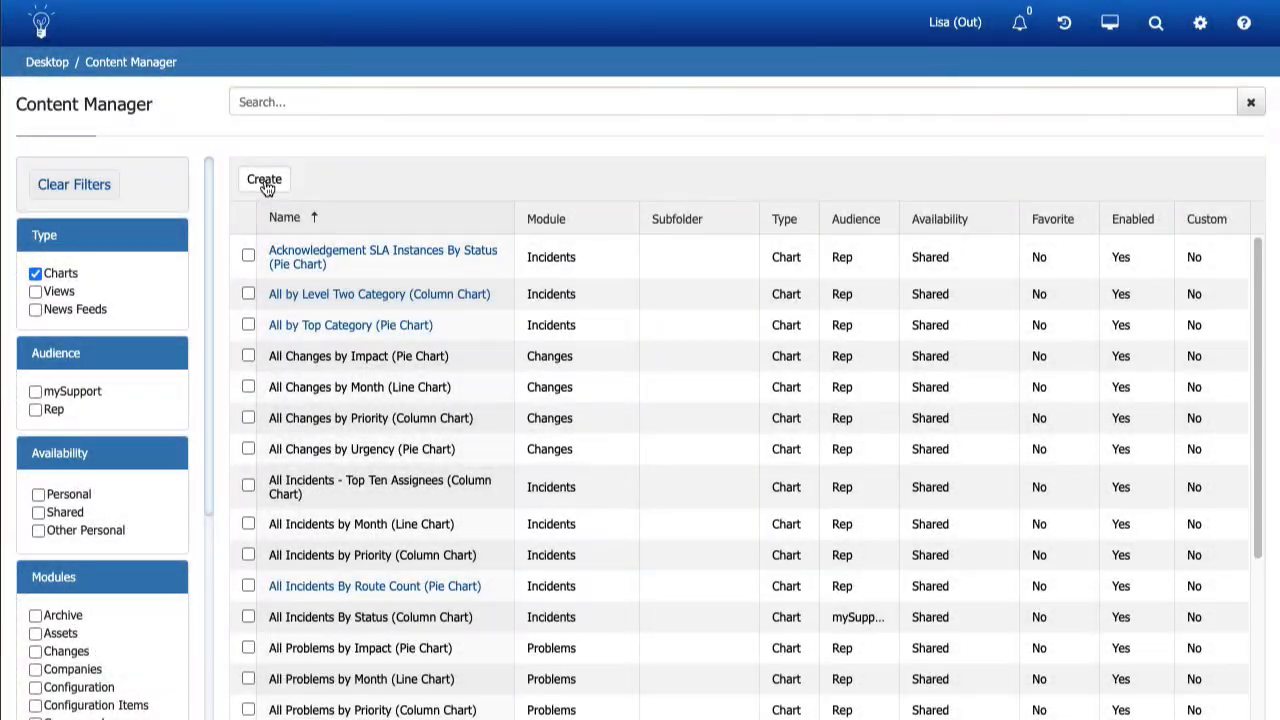
# Open the Chart Designer for mySupport content
pyautogui.click(265, 185)
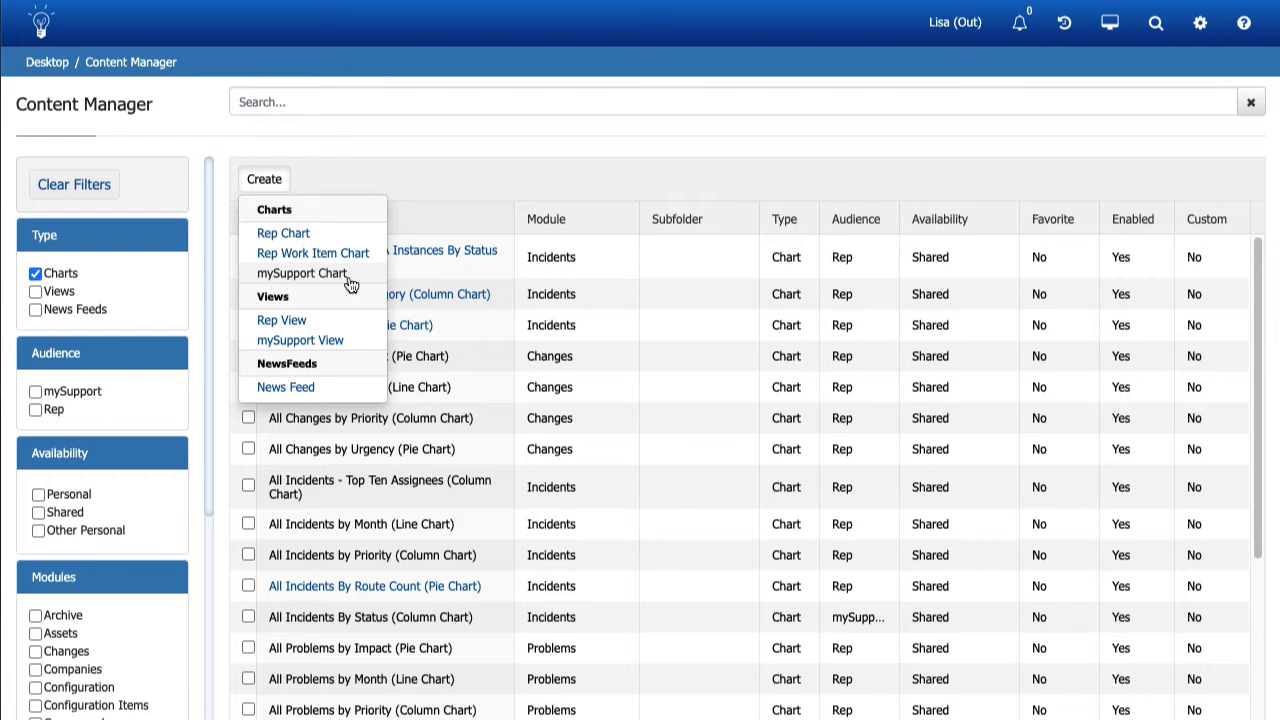
pyautogui.click(1110, 30)
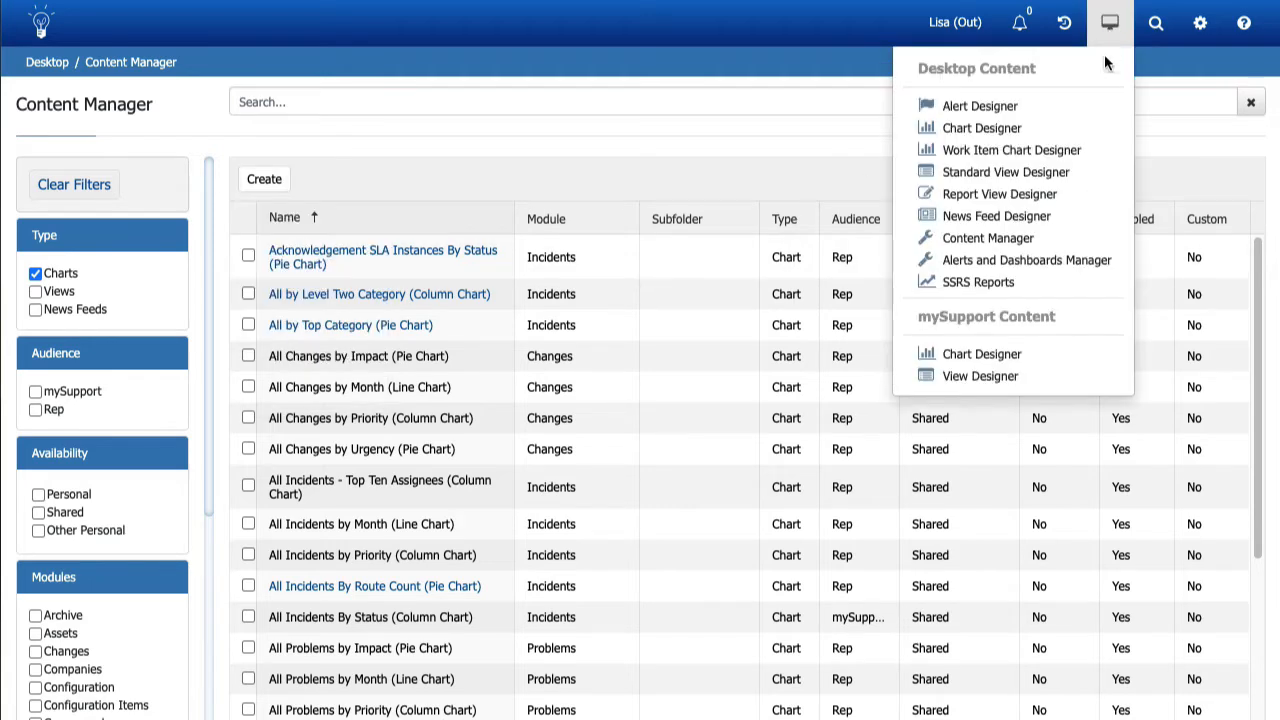
pyautogui.click(981, 361)
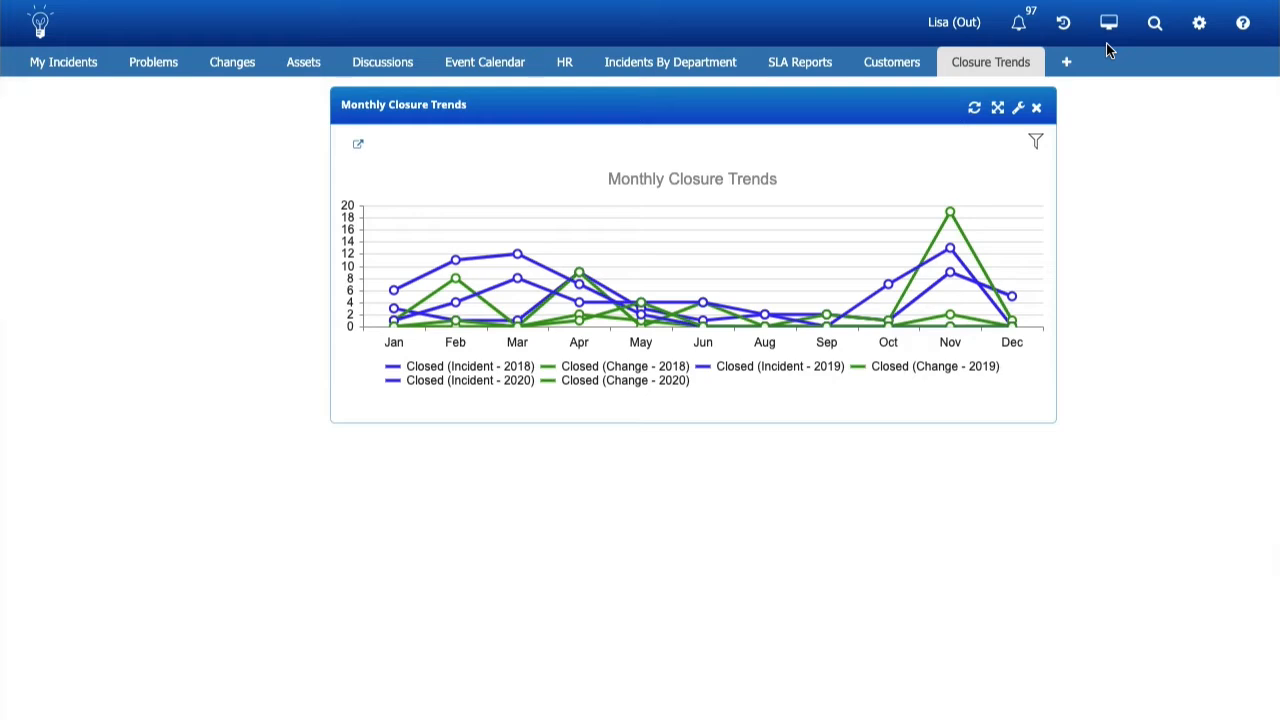
# Open the Content Manager and start creating a Rep Work Item Chart
pyautogui.click(1109, 30)
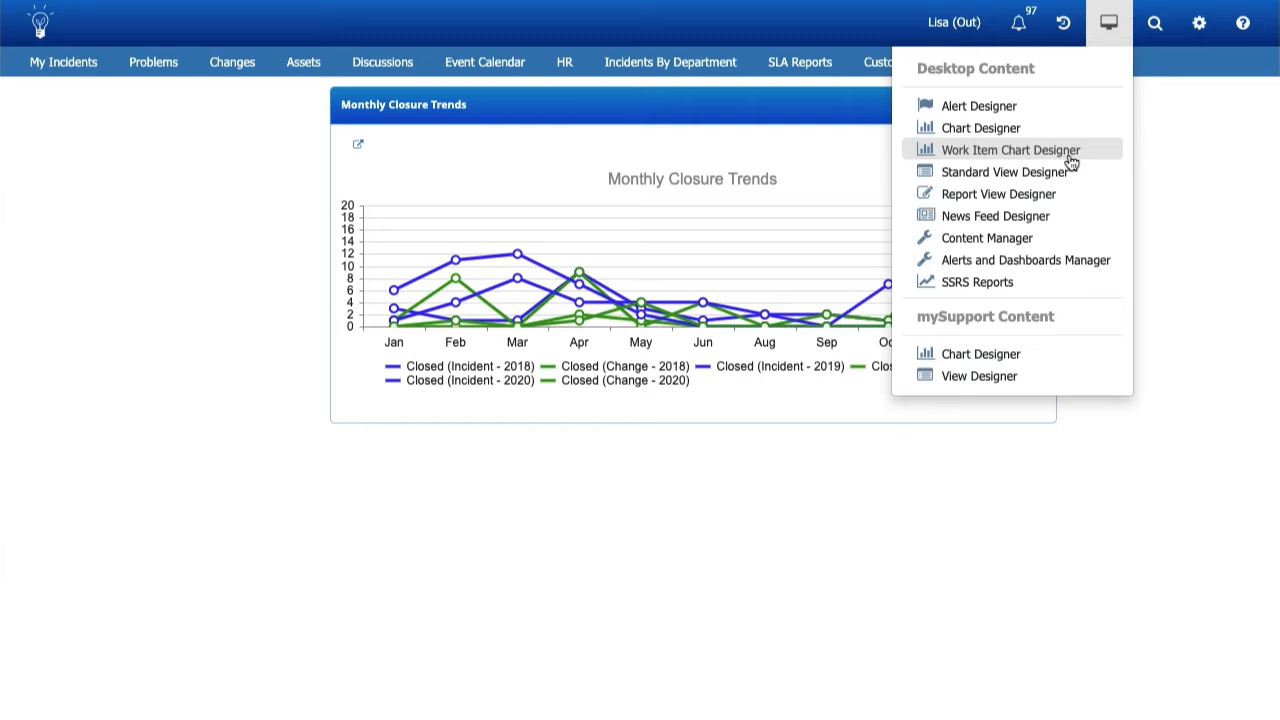
pyautogui.click(1024, 247)
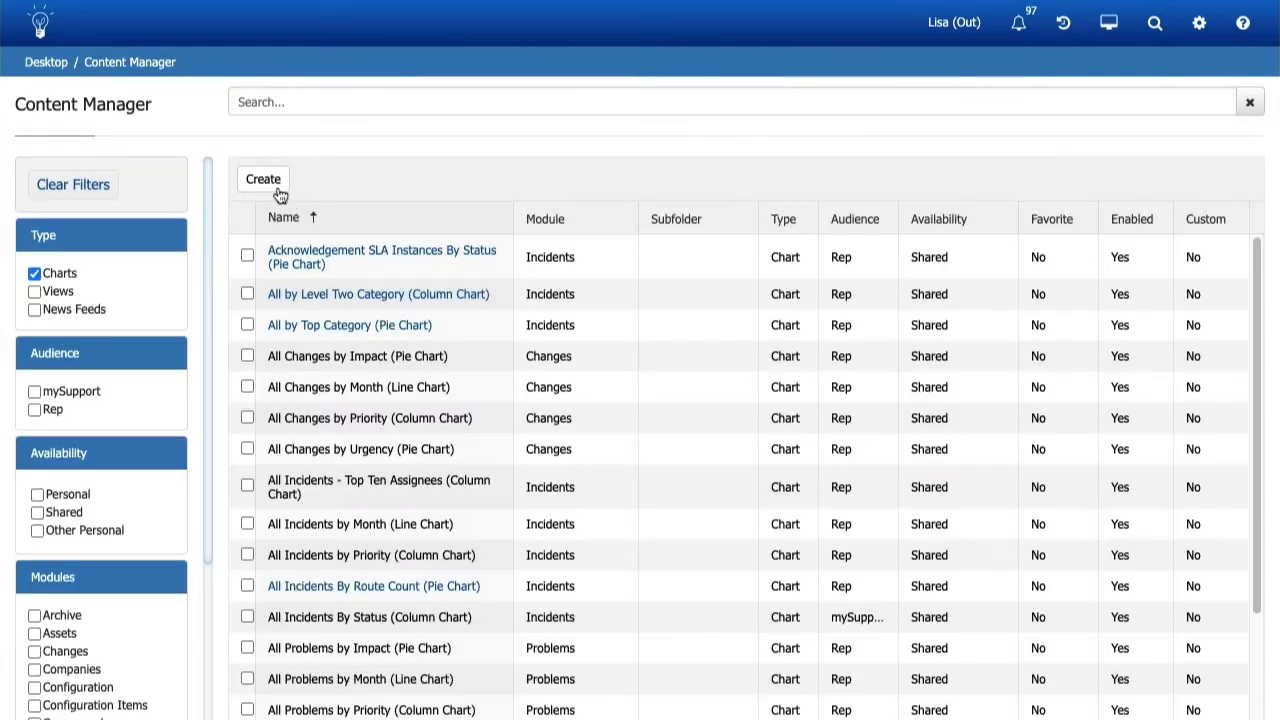
pyautogui.click(279, 190)
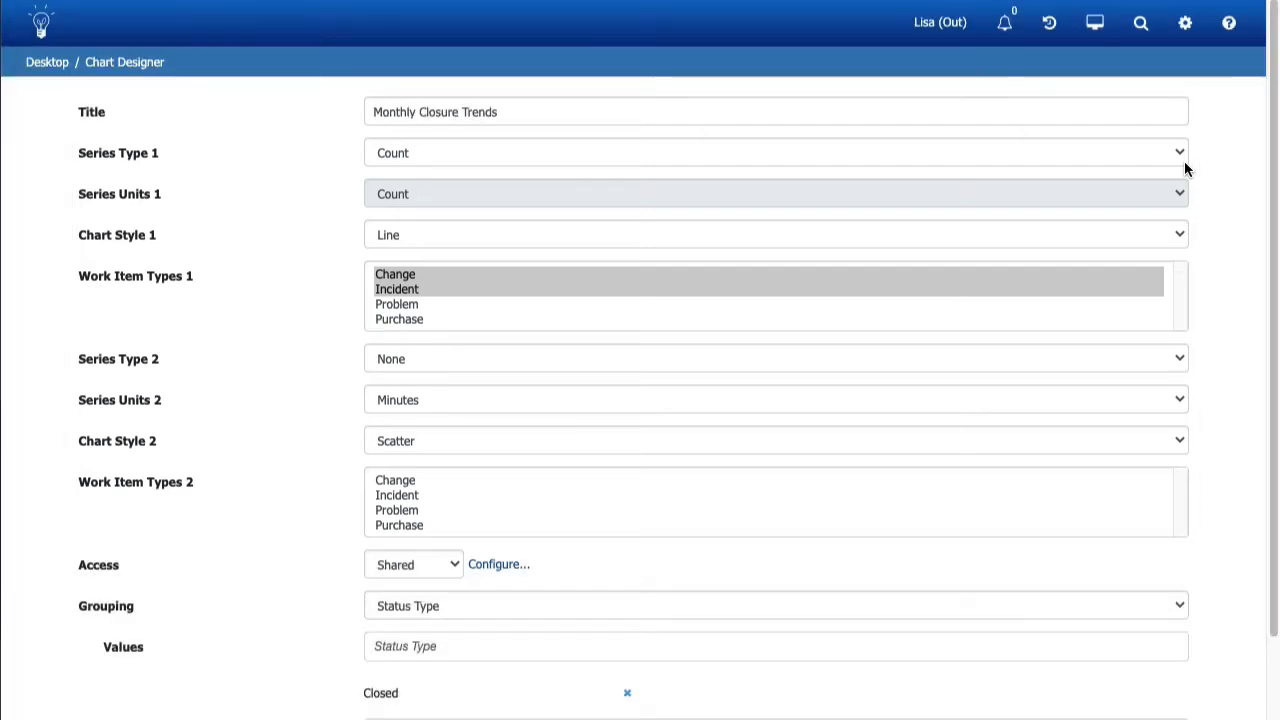
# Review the Series Type 1, Chart Style 1, Access, Grouping and Time Frame Type options, leaving access at Shared and time frame at Month Trend
pyautogui.click(1180, 155)
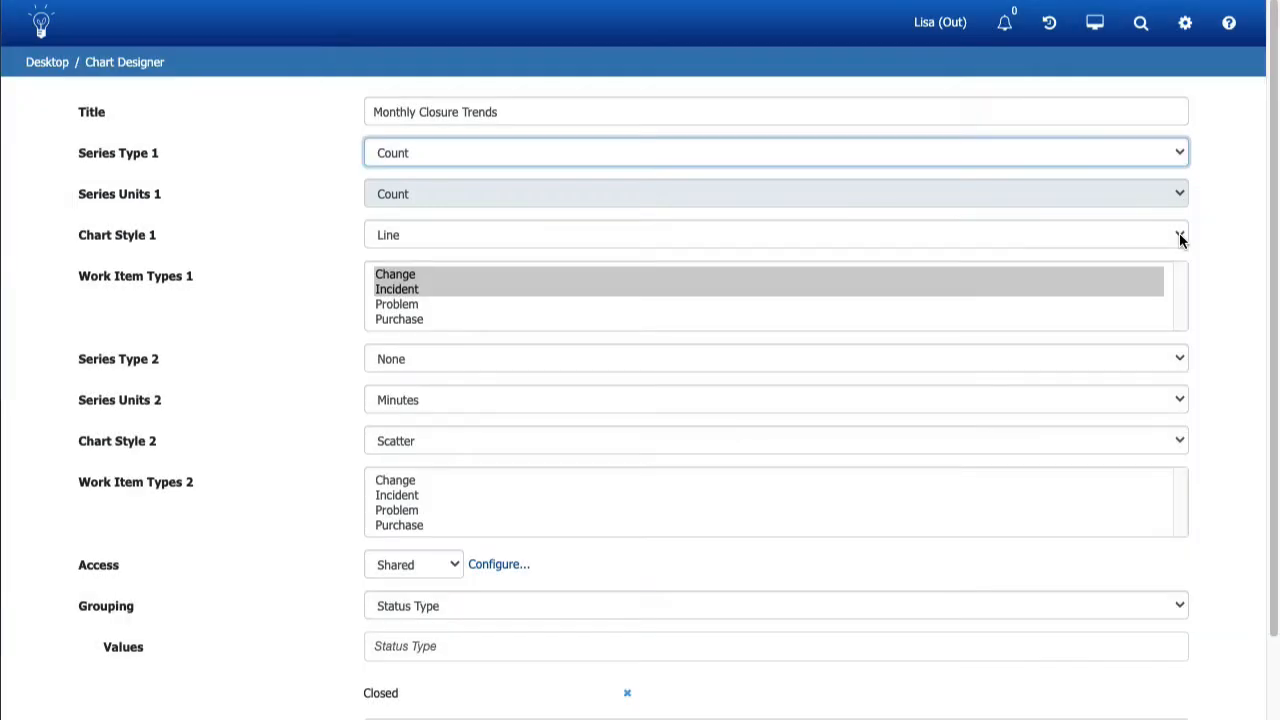
pyautogui.click(1179, 233)
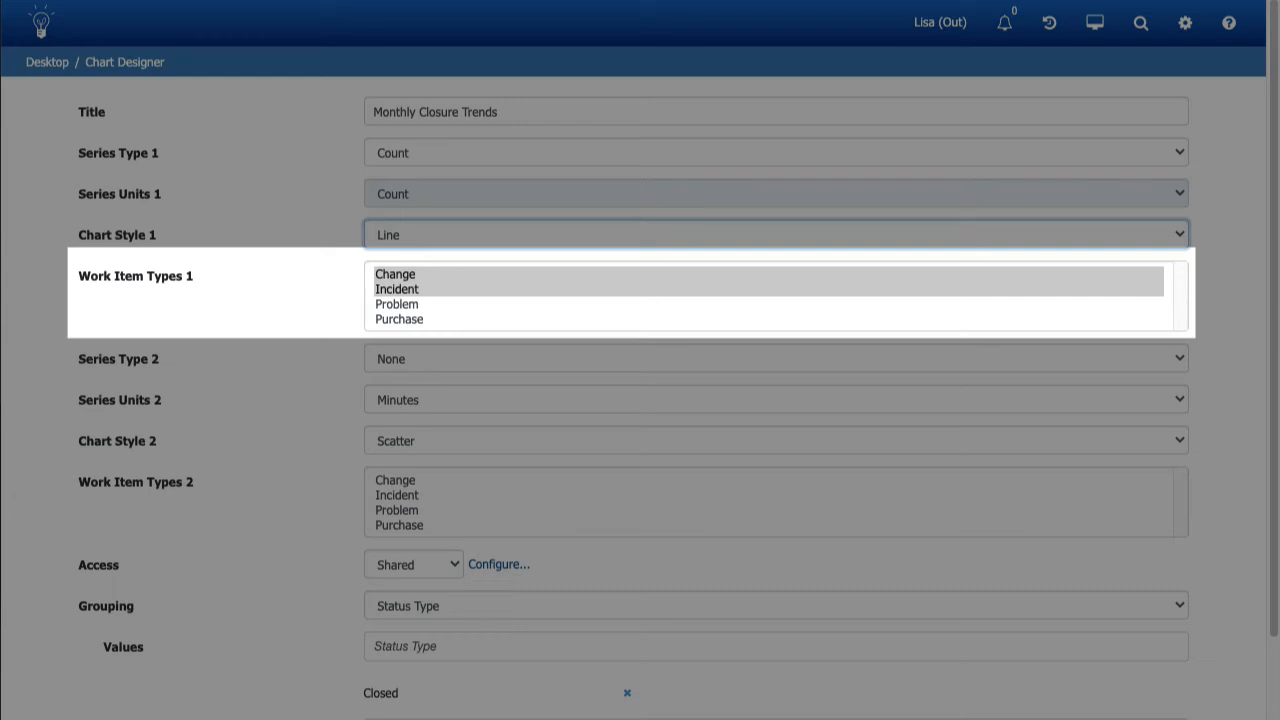
pyautogui.click(452, 564)
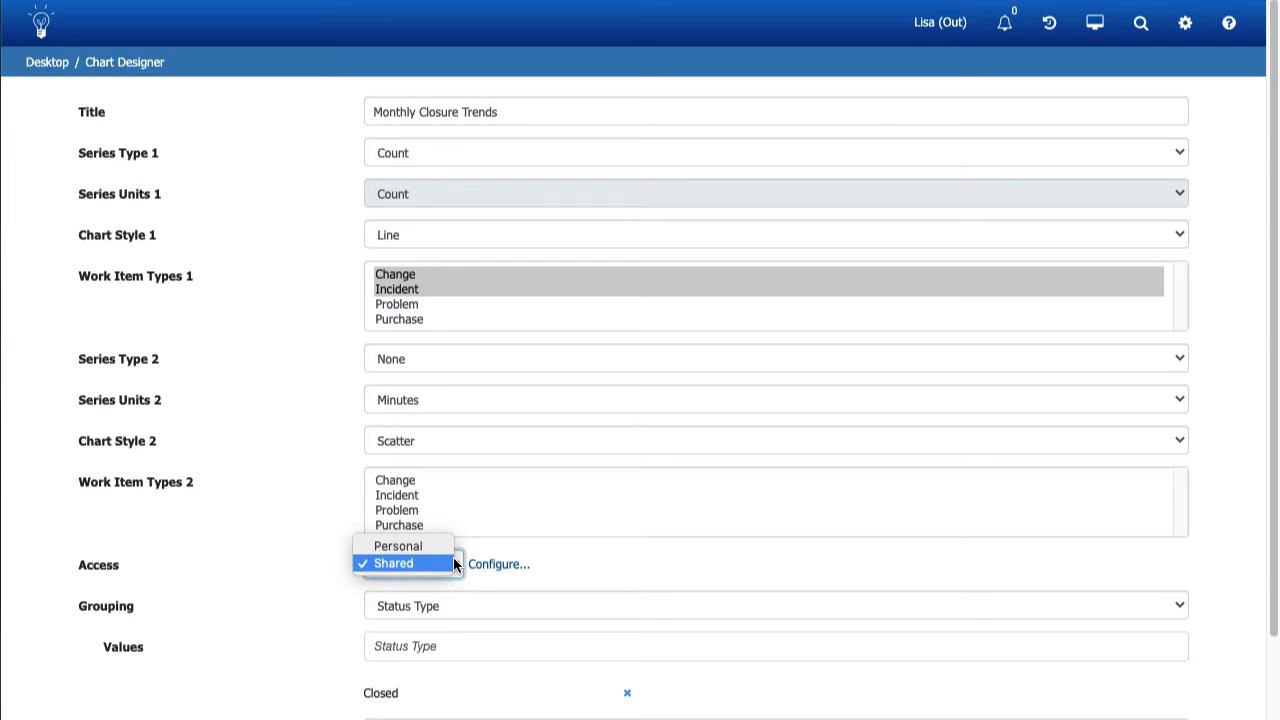
pyautogui.click(450, 563)
pyautogui.click(1181, 604)
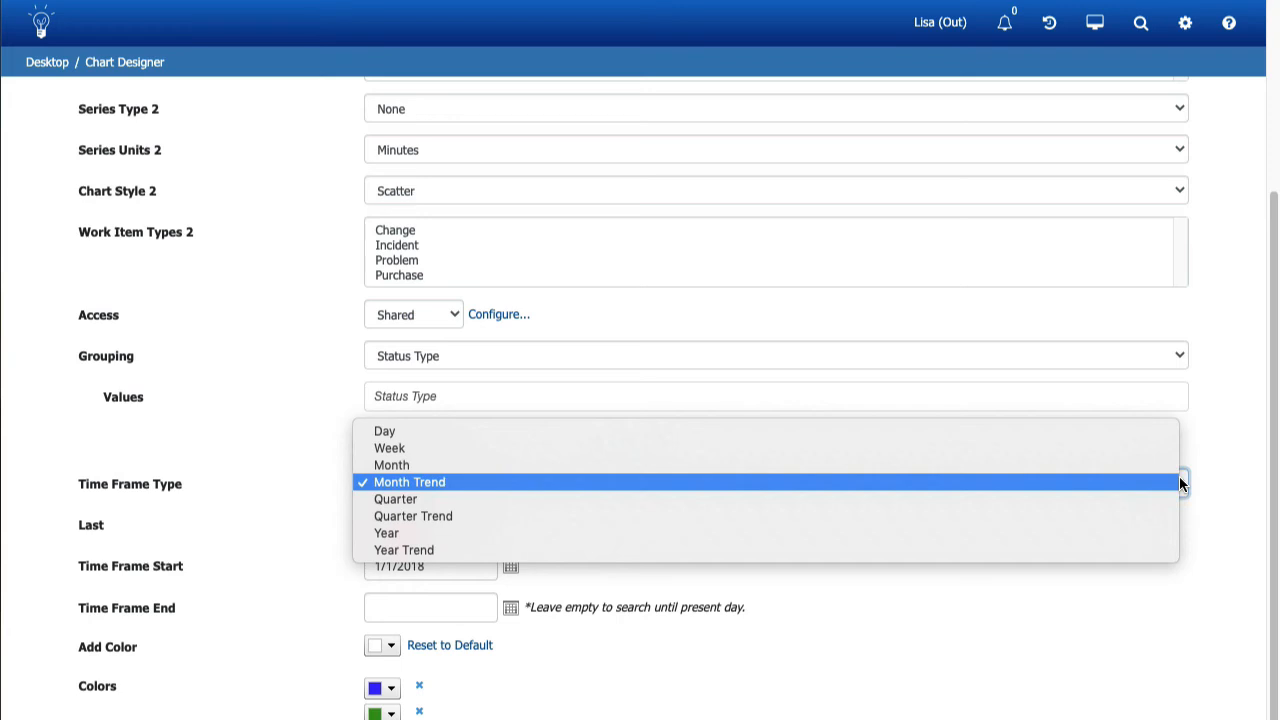
pyautogui.click(1180, 483)
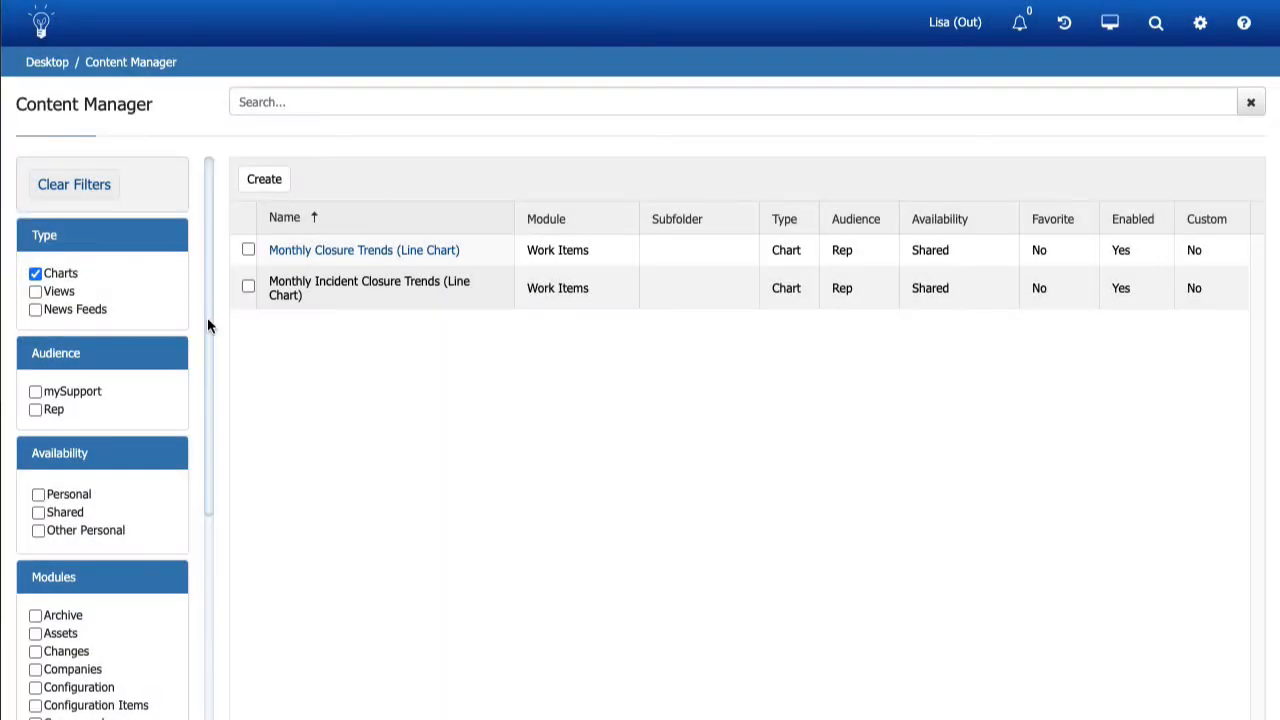
pyautogui.moveTo(207, 387); pyautogui.dragTo(199, 661)
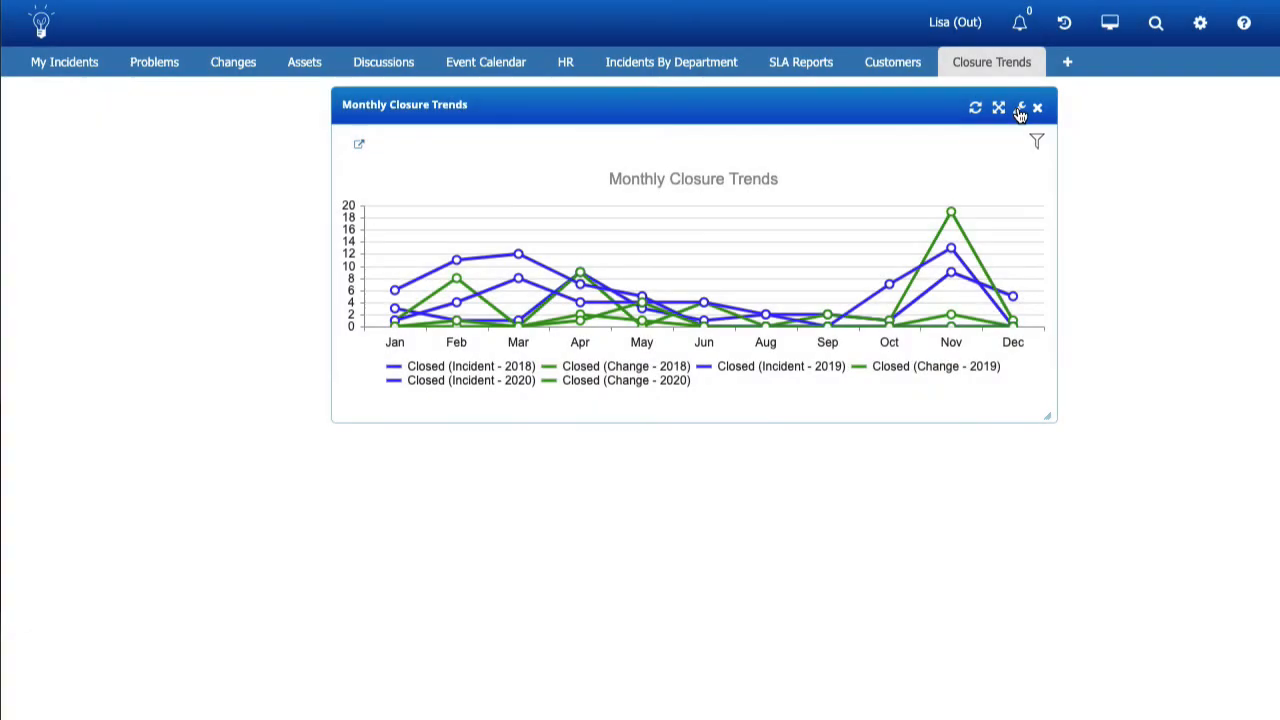
# Open the configuration of the Monthly Closure Trends dashboard window and show the charts available for it
pyautogui.click(1020, 108)
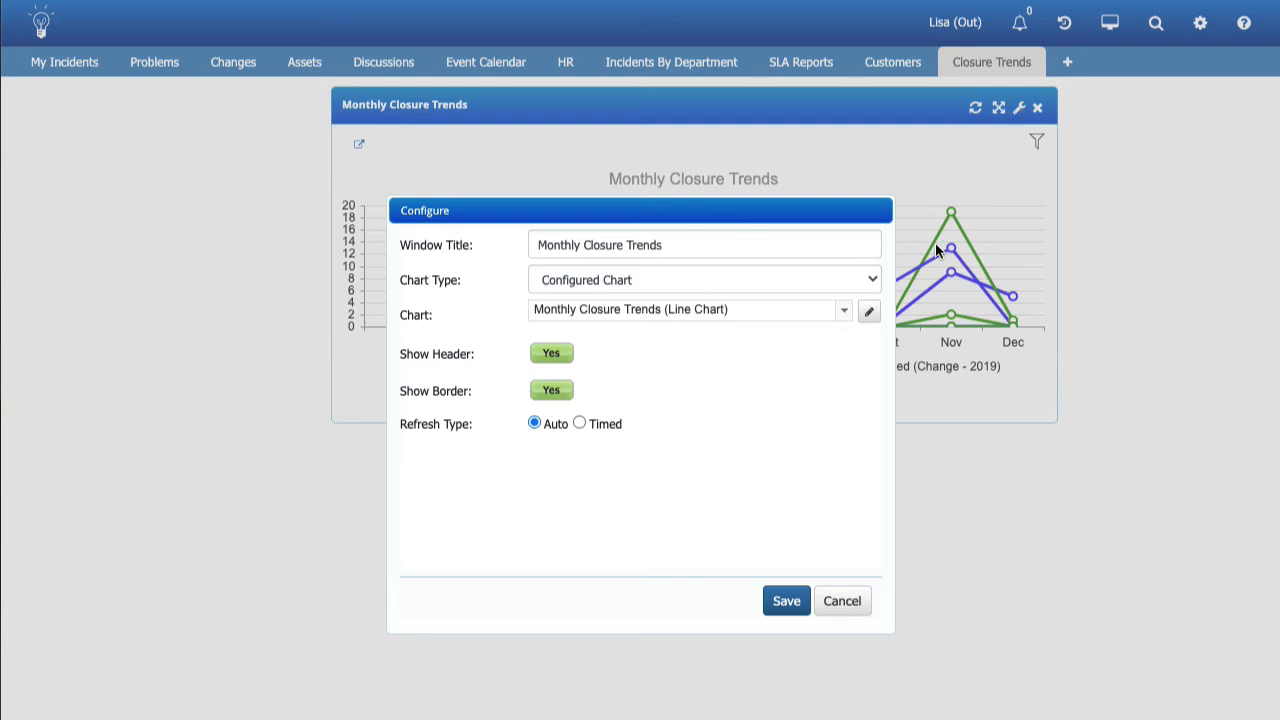
pyautogui.click(845, 312)
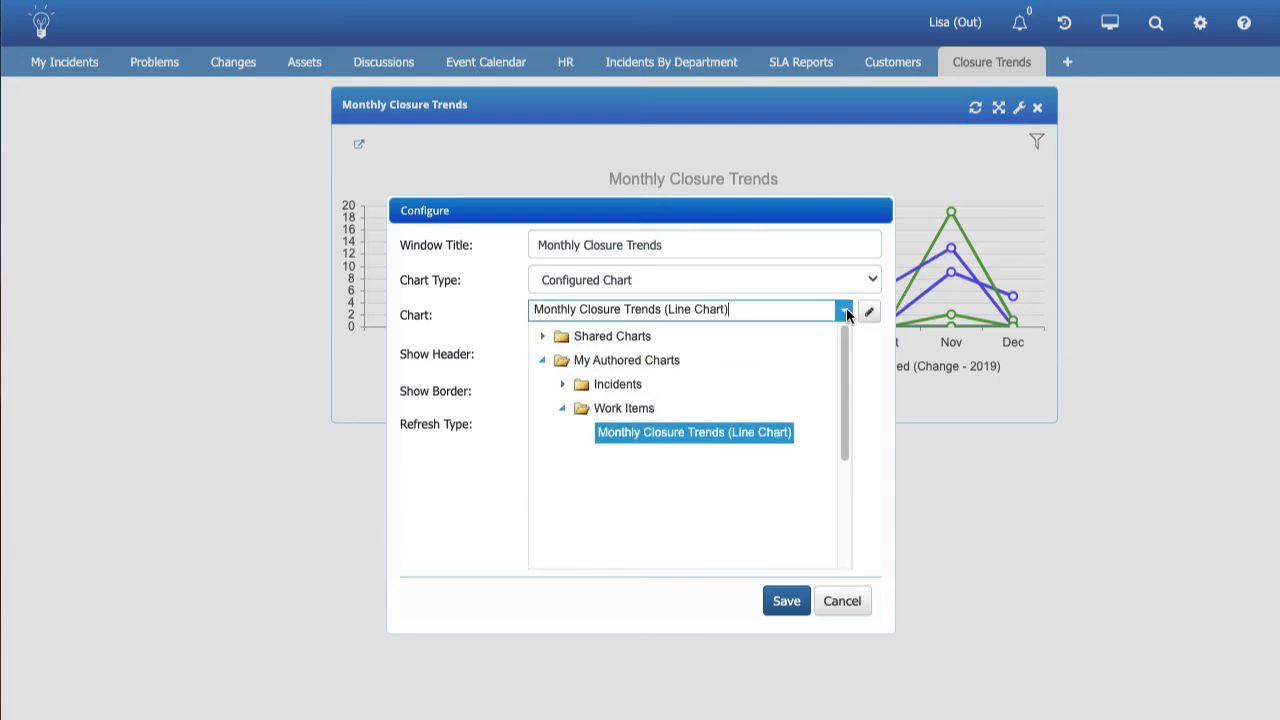